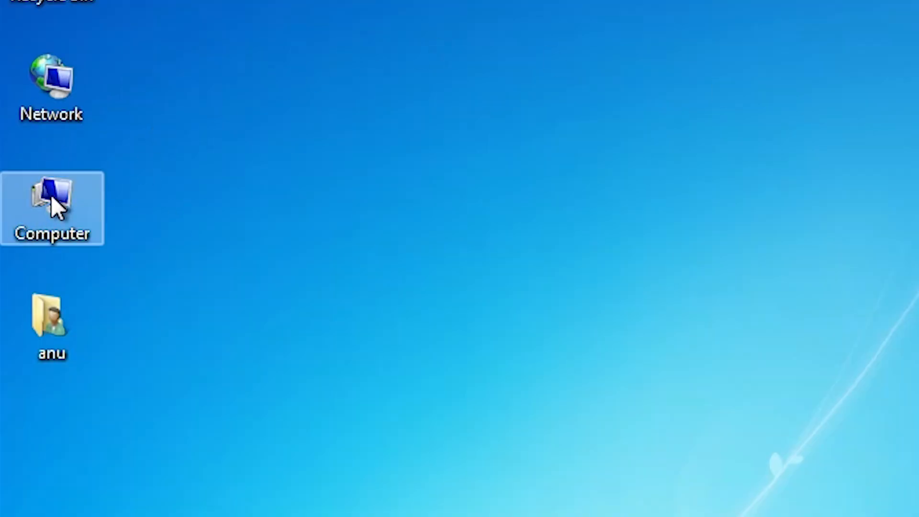
Step: Check the Windows edition and system type in the computer's properties
right_click(50, 194)
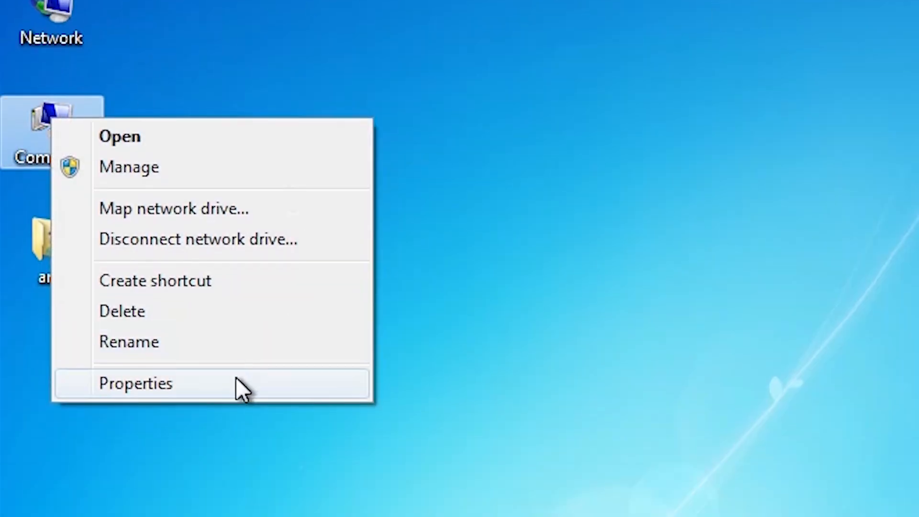
click(236, 460)
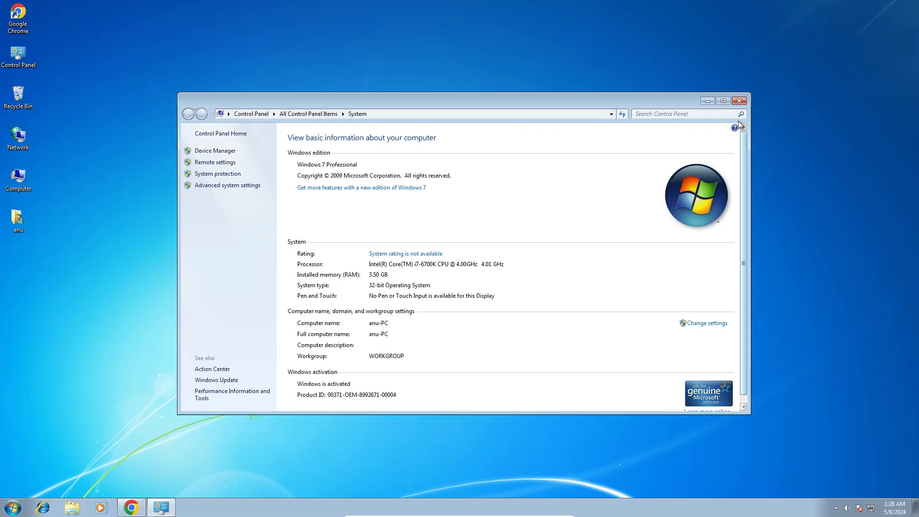
click(738, 101)
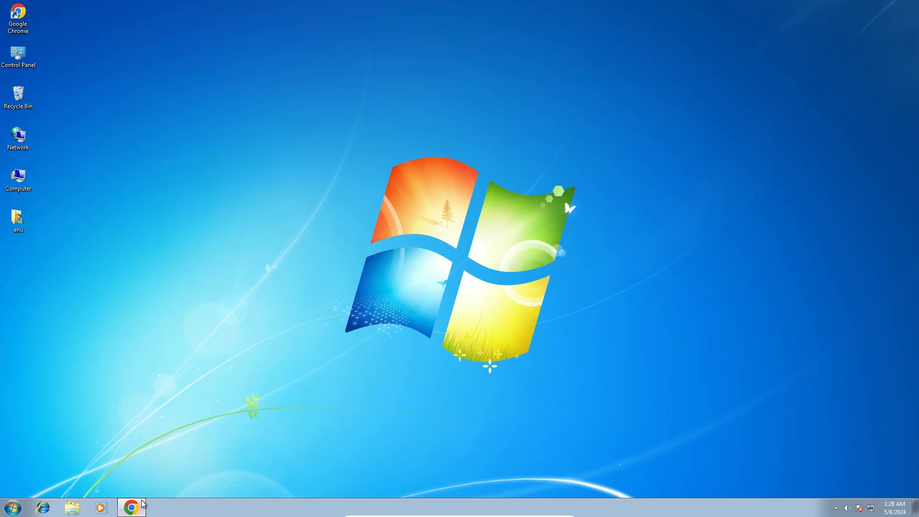
Step: In Chrome, search Google for "download hp laserjet p1008 driver" and open HP's official driver download result in a new tab
mouse_move(143, 504)
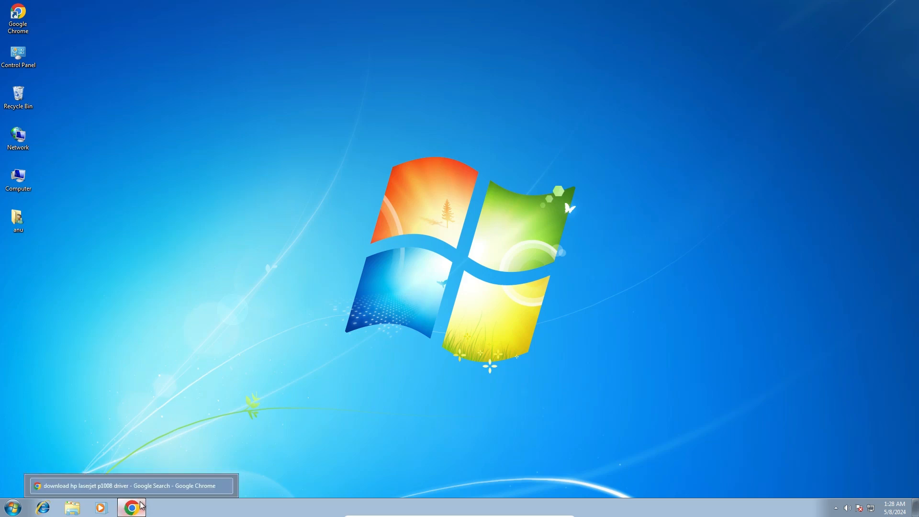
click(142, 505)
triple_click(247, 56)
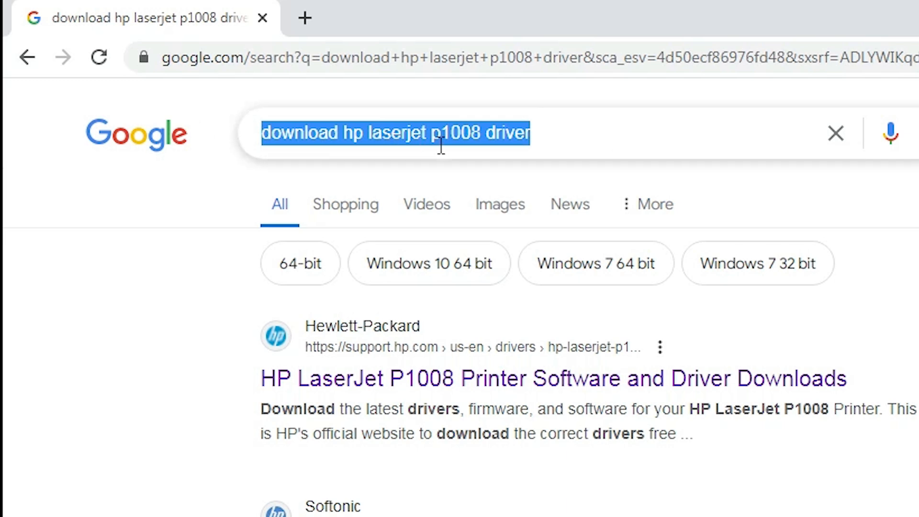
key(Return)
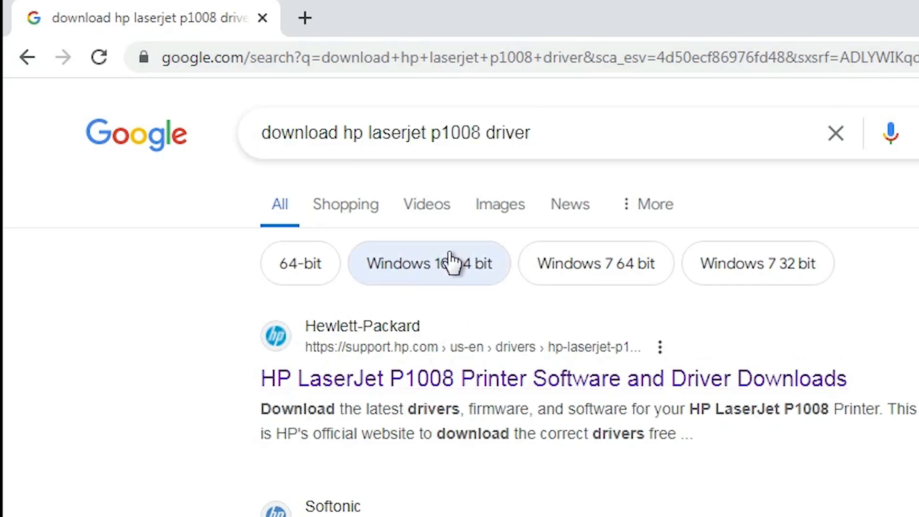
right_click(411, 386)
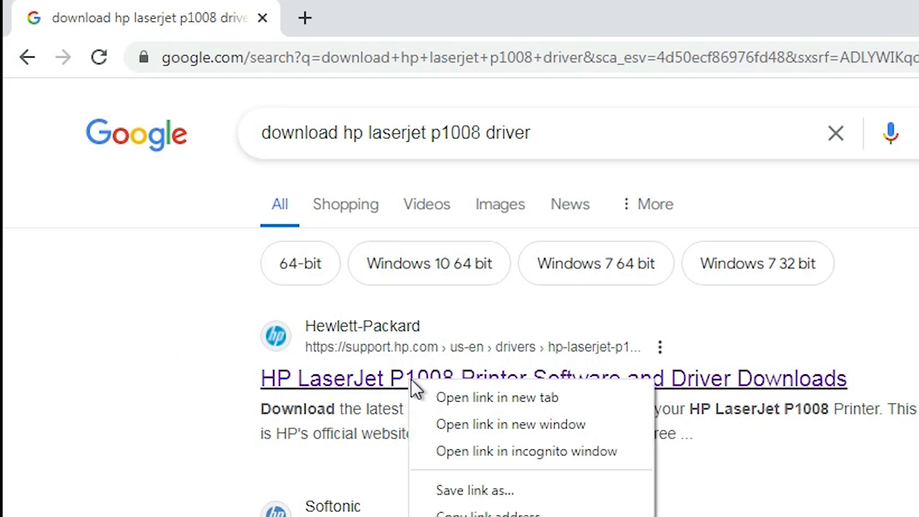
click(523, 396)
click(327, 11)
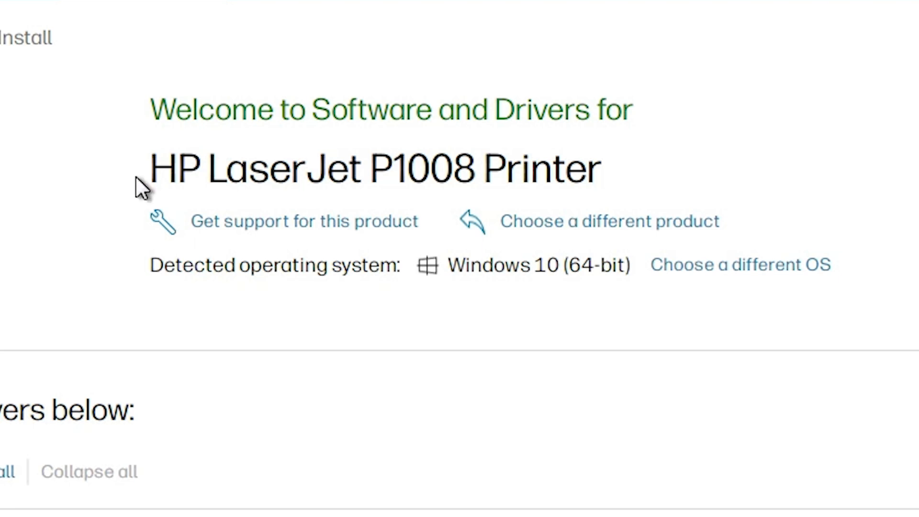
Step: Change the operating system for the HP LaserJet P1008 drivers to Windows, version Windows 7 (32-bit)
drag(149, 171, 606, 178)
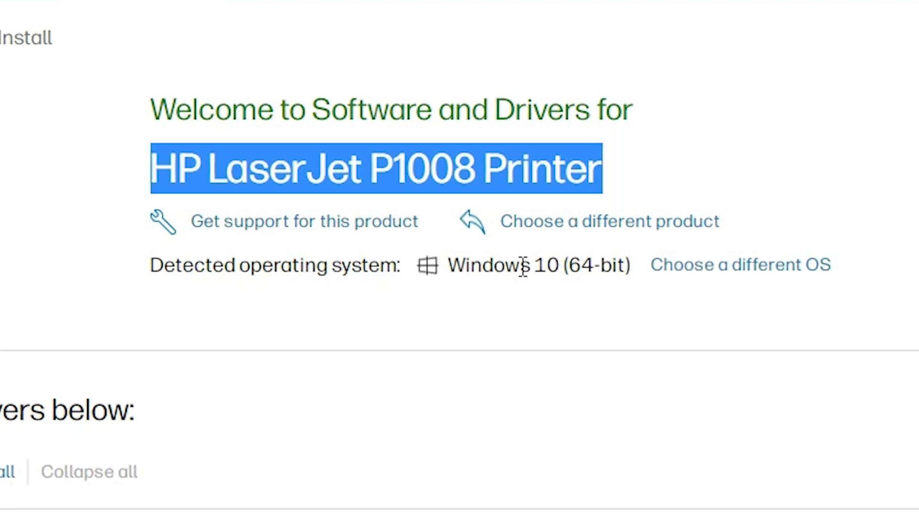
click(712, 266)
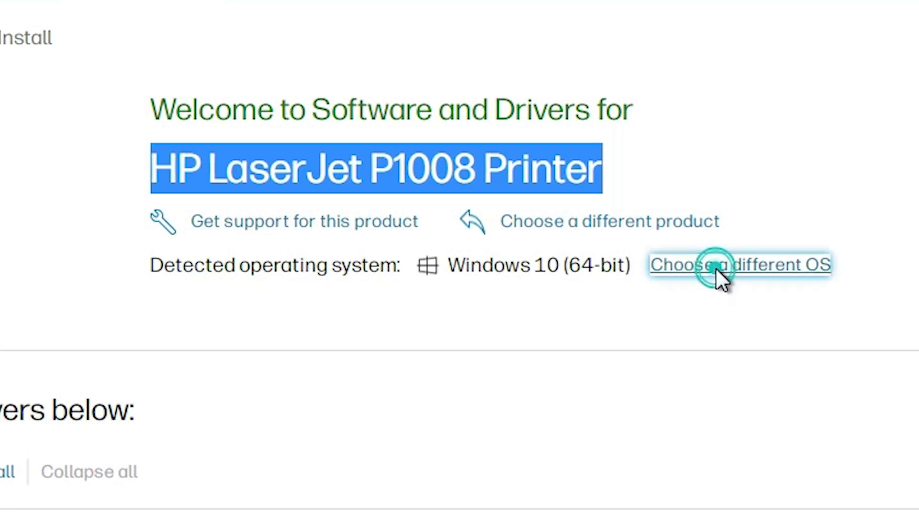
click(159, 155)
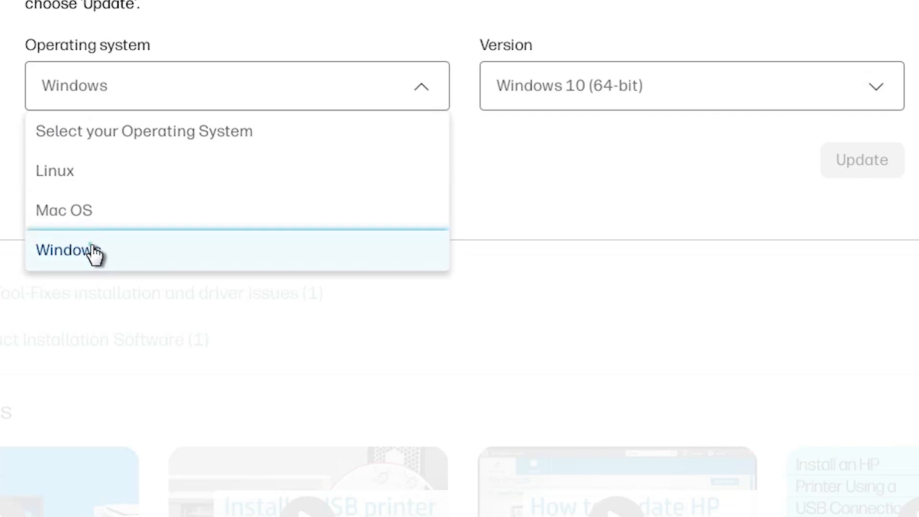
click(35, 339)
click(638, 98)
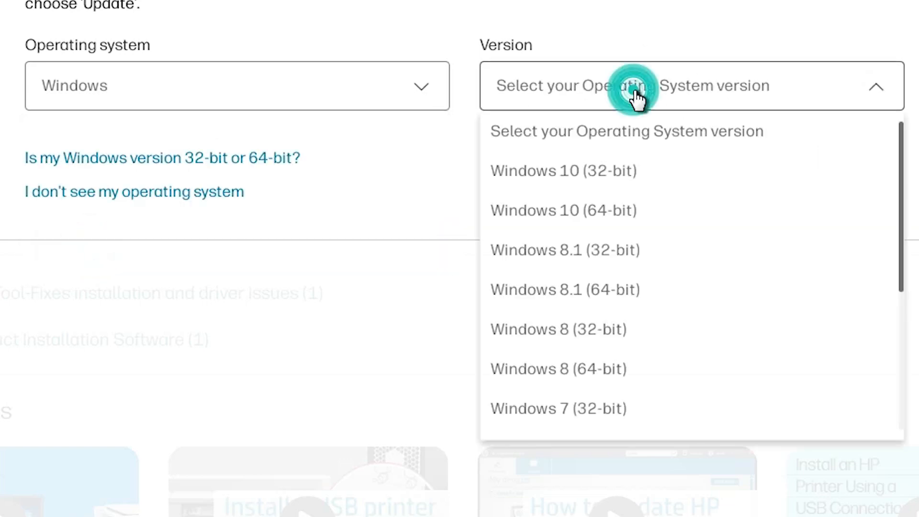
scroll(646, 302, down, 3)
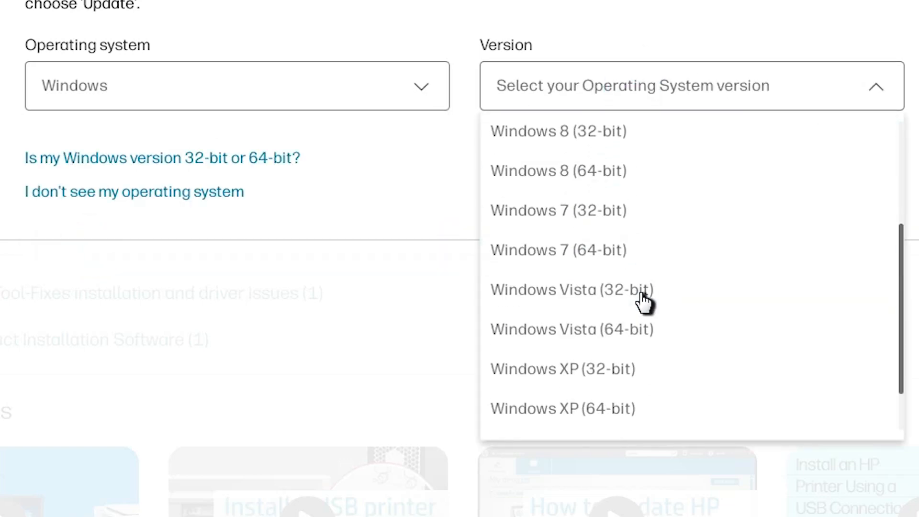
click(614, 225)
click(864, 174)
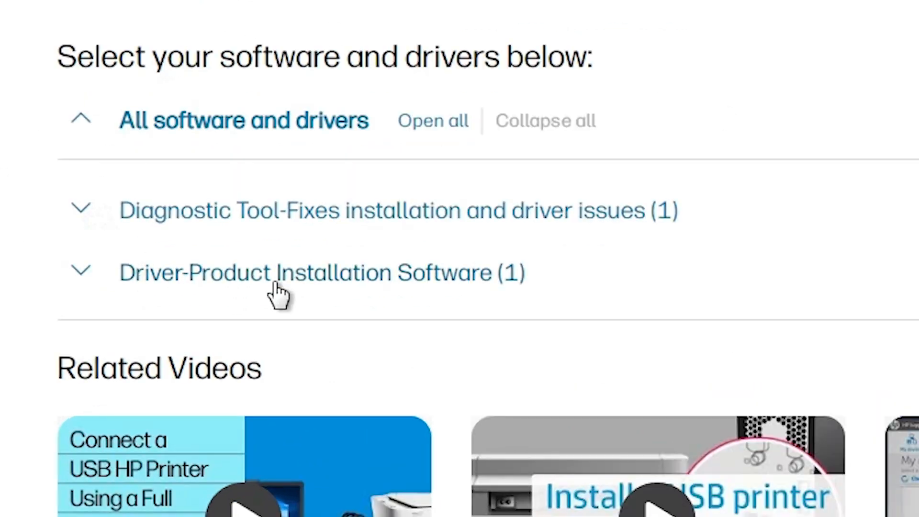
Step: Download the HP LaserJet P1000-P1500 Hostbased Plug and Play Basic Driver from the Basic Drivers under Driver-Product Installation Software
click(82, 270)
scroll(144, 239, down, 3)
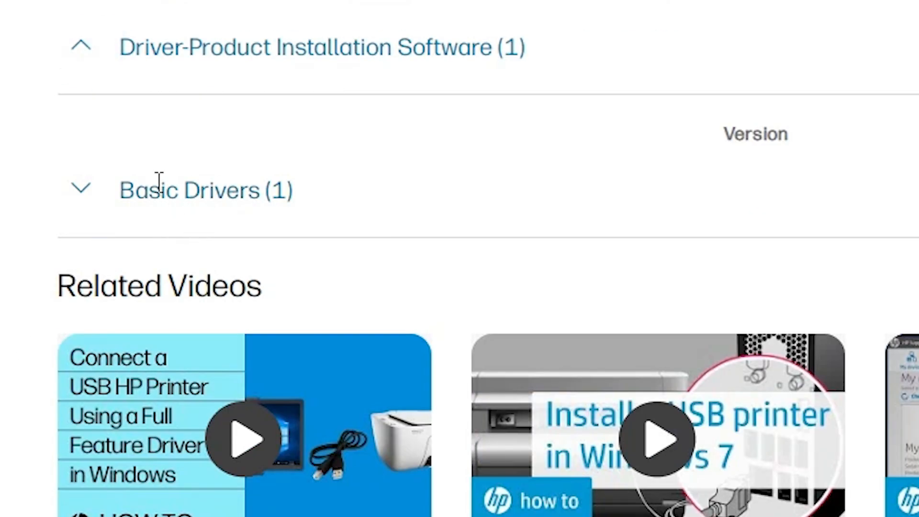
click(77, 192)
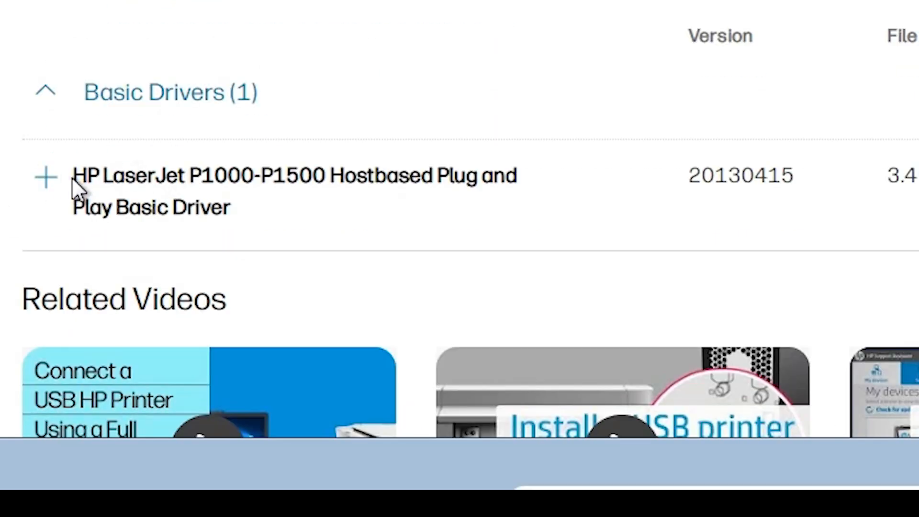
drag(75, 188, 236, 203)
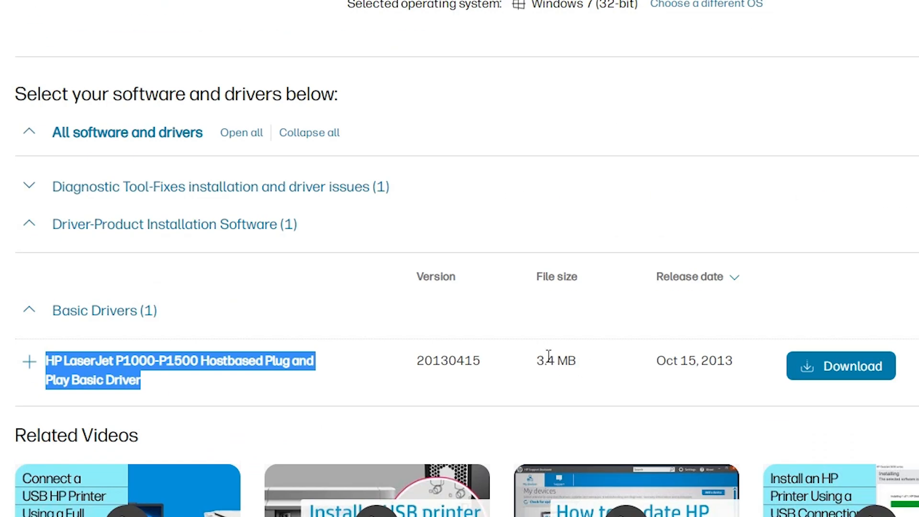
click(848, 372)
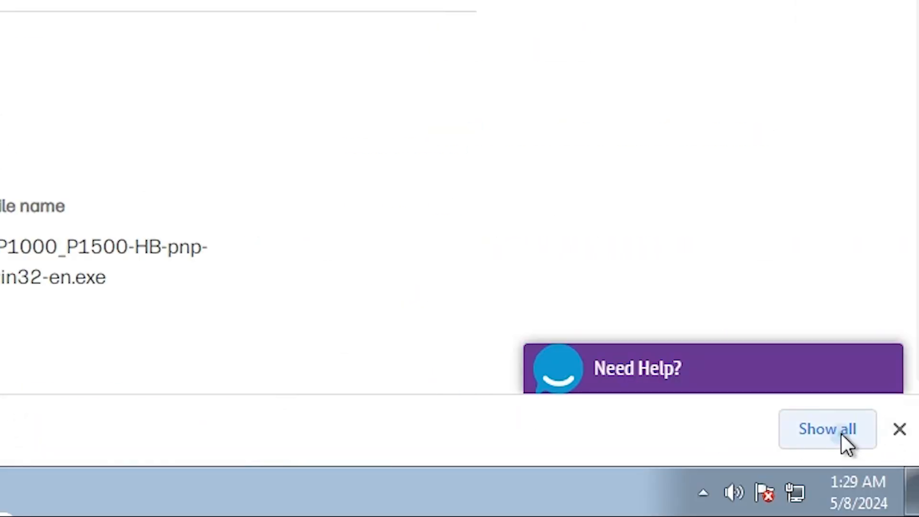
Step: Locate the downloaded ljP1000_P1500-HB-pnp-win32-en.exe in its folder and move it to the desktop
click(841, 436)
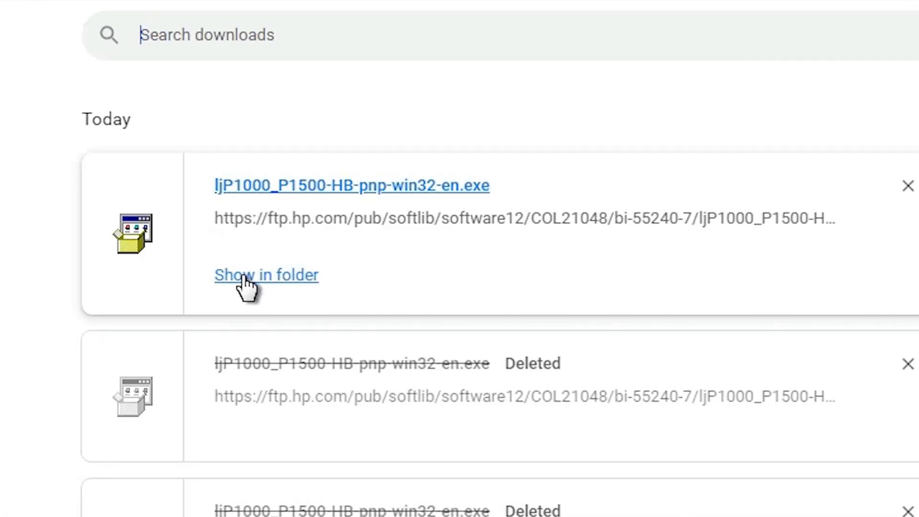
click(243, 277)
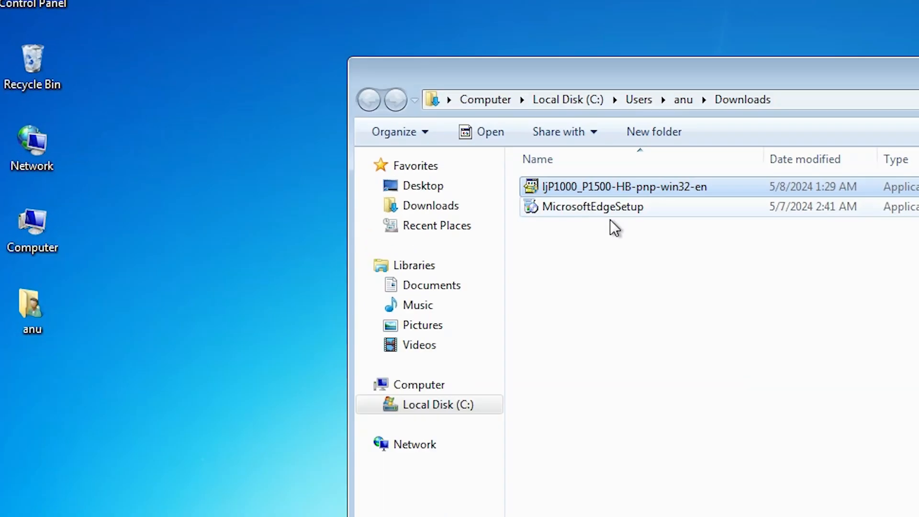
drag(315, 158, 2, 291)
drag(2, 459, 9, 460)
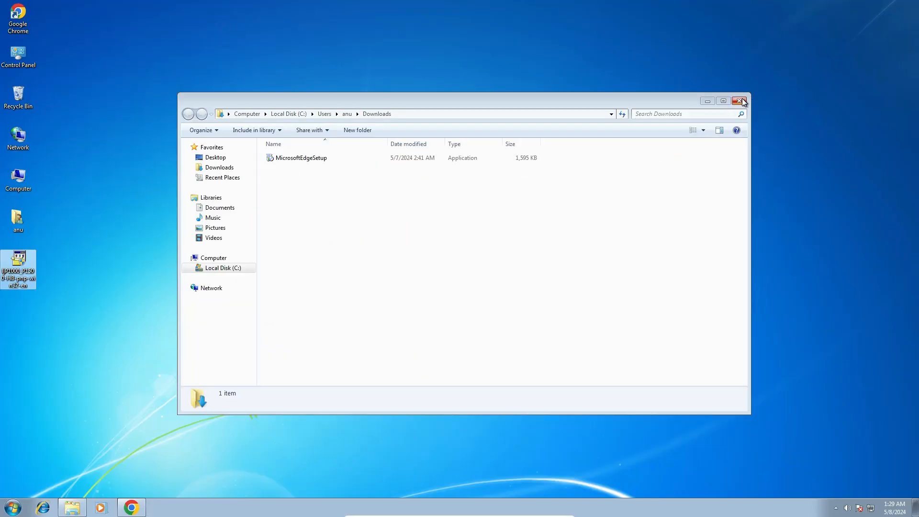
click(740, 101)
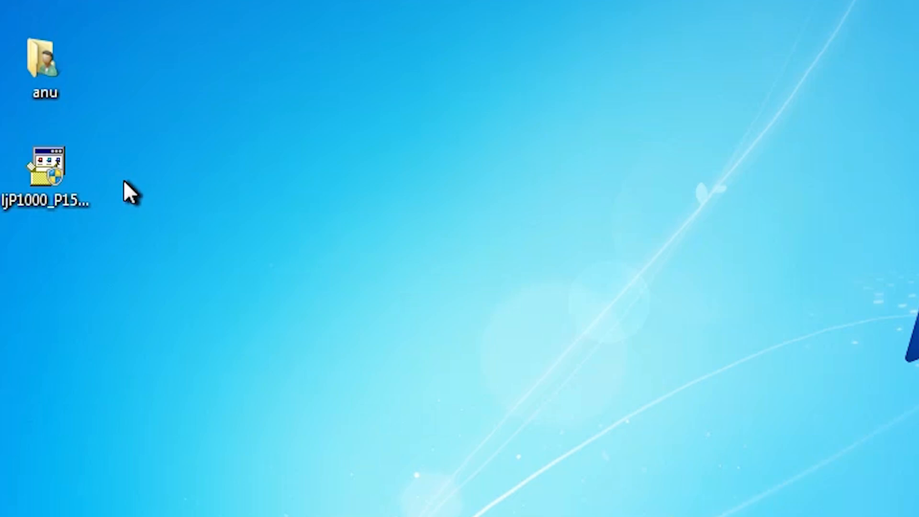
Step: Extract the downloaded driver package with WinRAR into the desktop folder ljP1000_P1500-HB-pnp-win32-en and check the extracted files
right_click(55, 190)
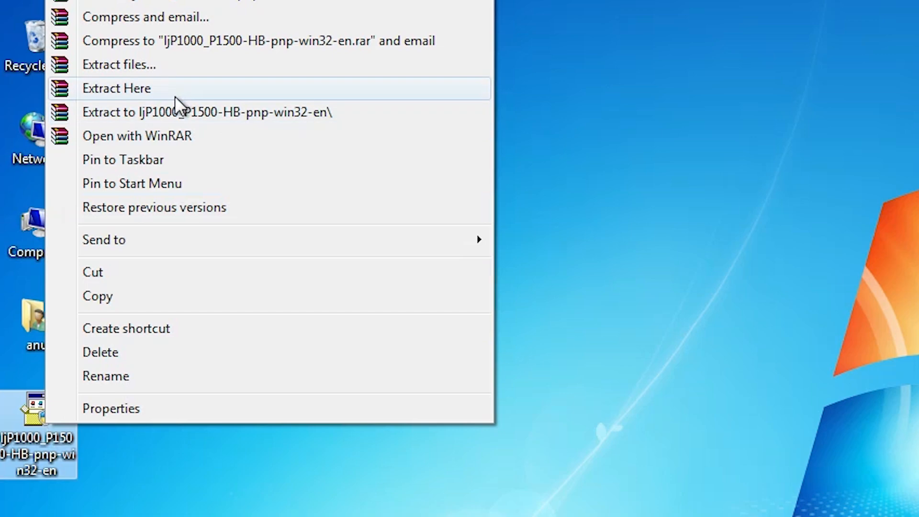
click(166, 63)
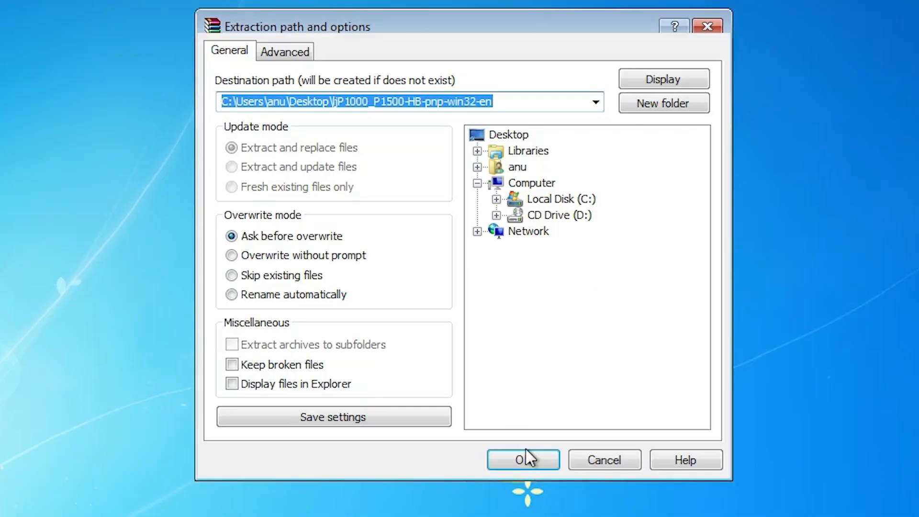
click(525, 459)
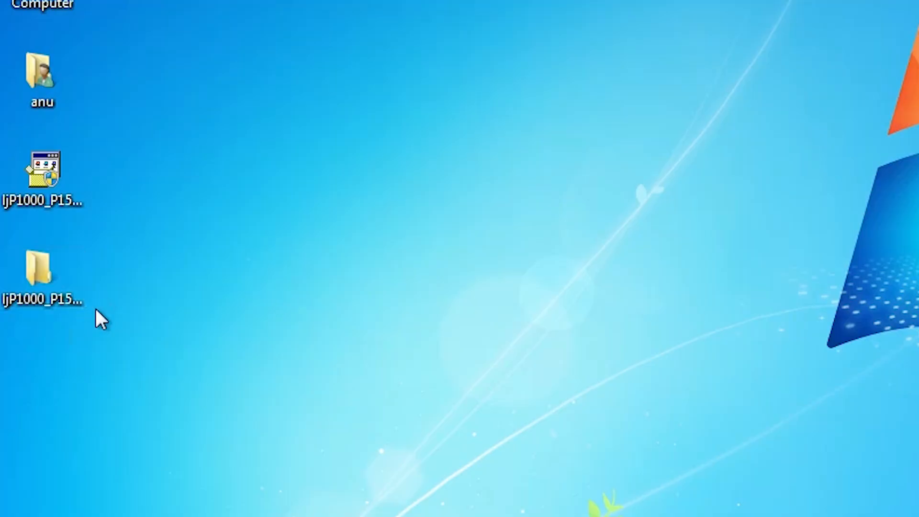
double_click(55, 277)
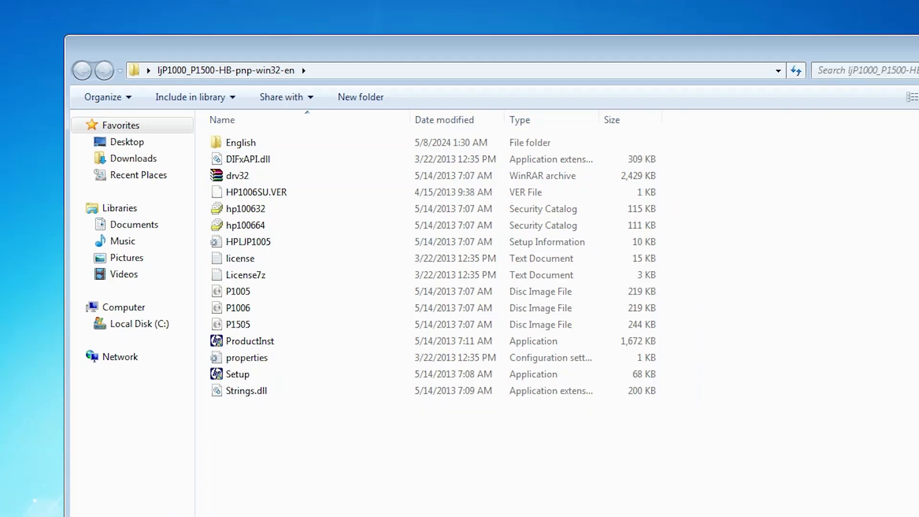
click(743, 99)
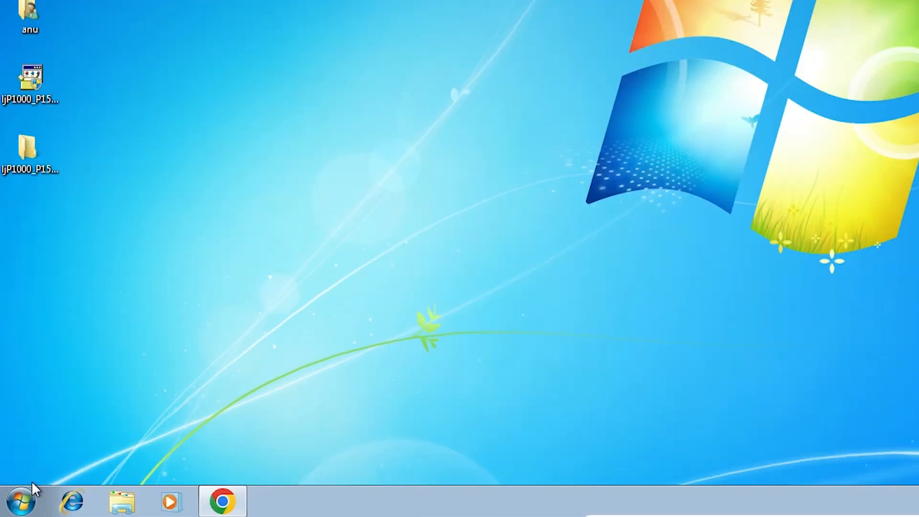
Step: Open Devices and Printers from the Control Panel and start adding a local printer
click(16, 505)
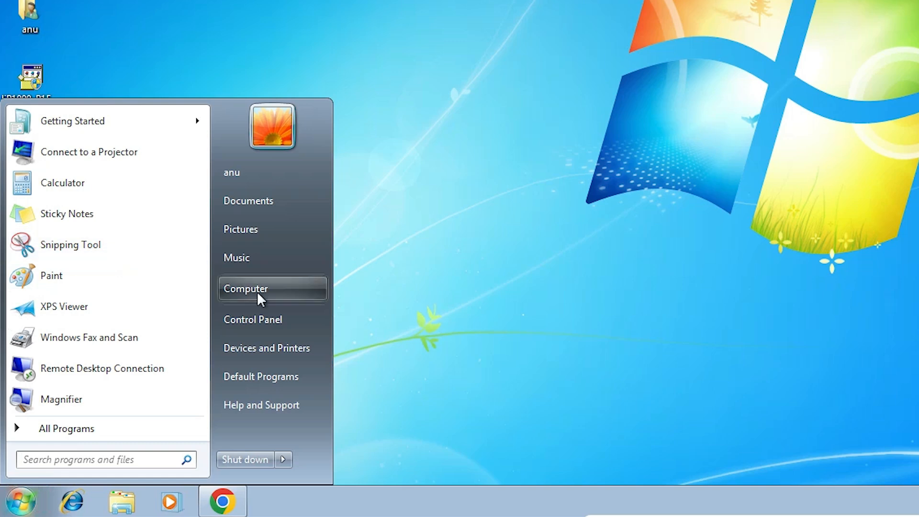
click(269, 317)
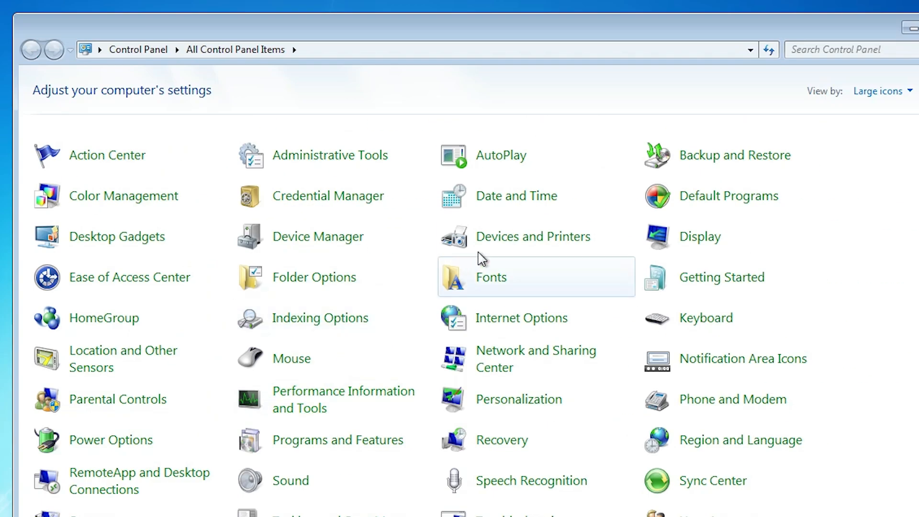
click(450, 245)
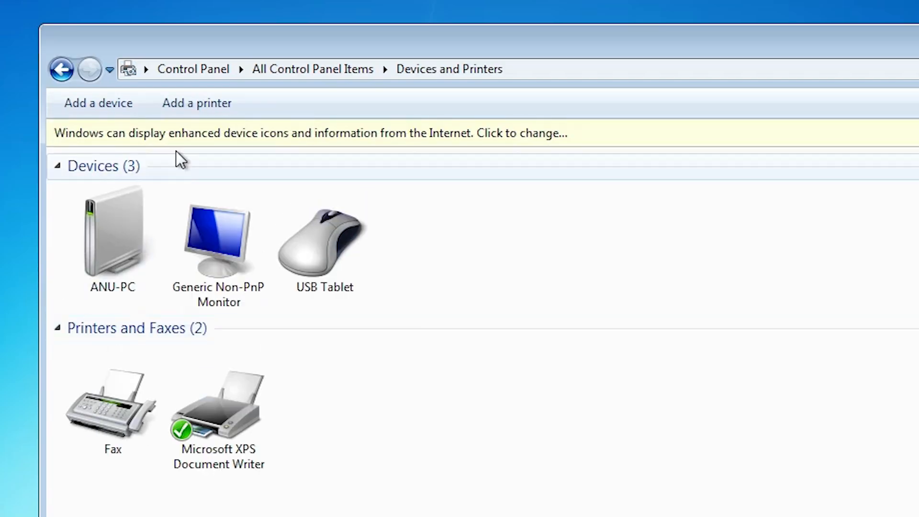
click(197, 101)
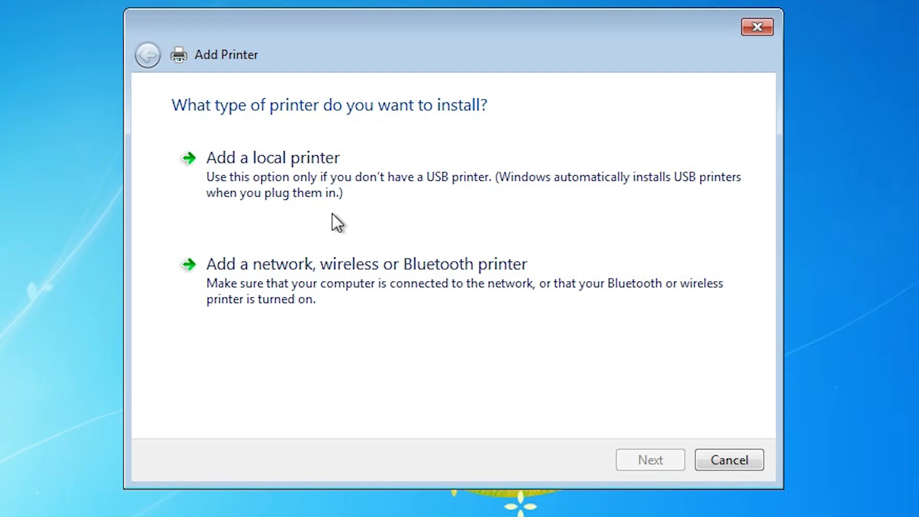
click(308, 182)
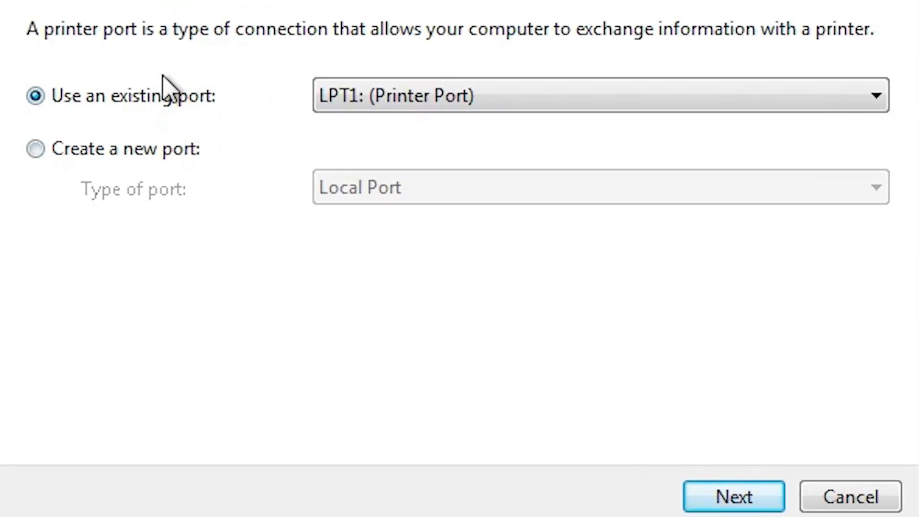
Step: Select the existing port USB001 (Local Port) for the printer and continue to the driver selection
click(444, 159)
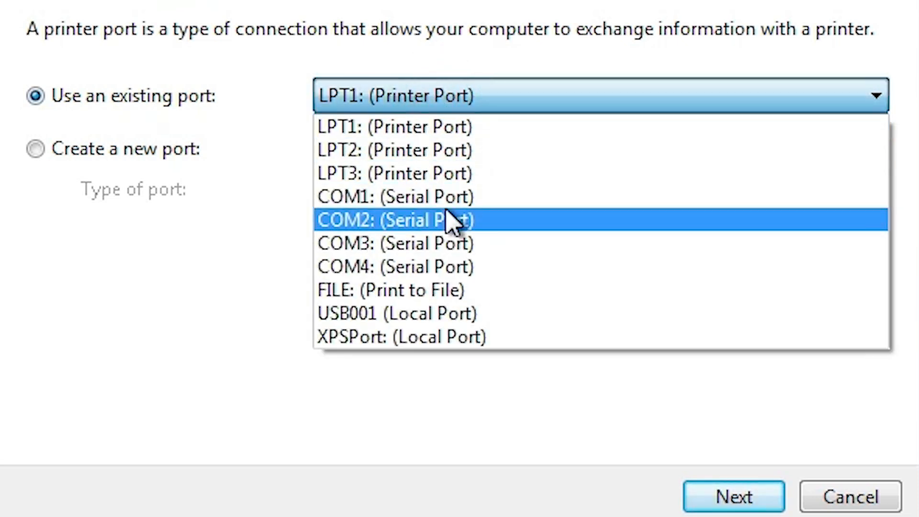
click(479, 315)
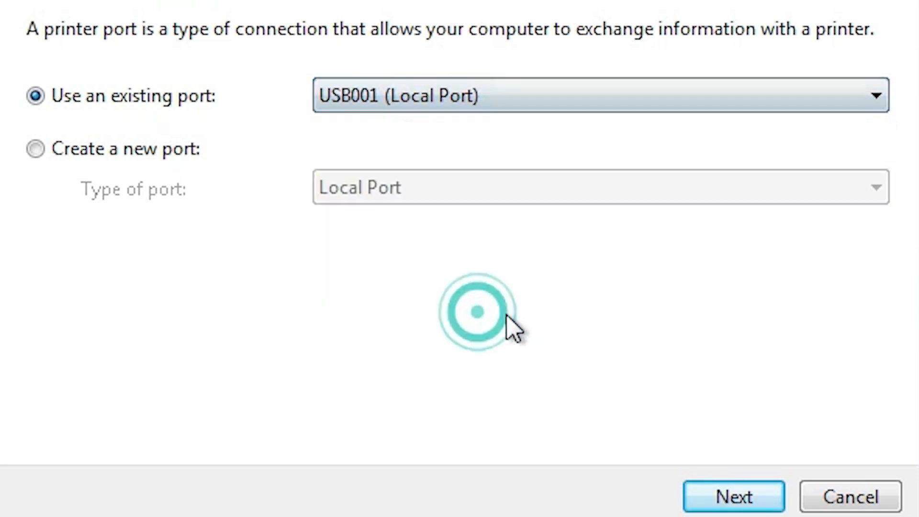
click(665, 459)
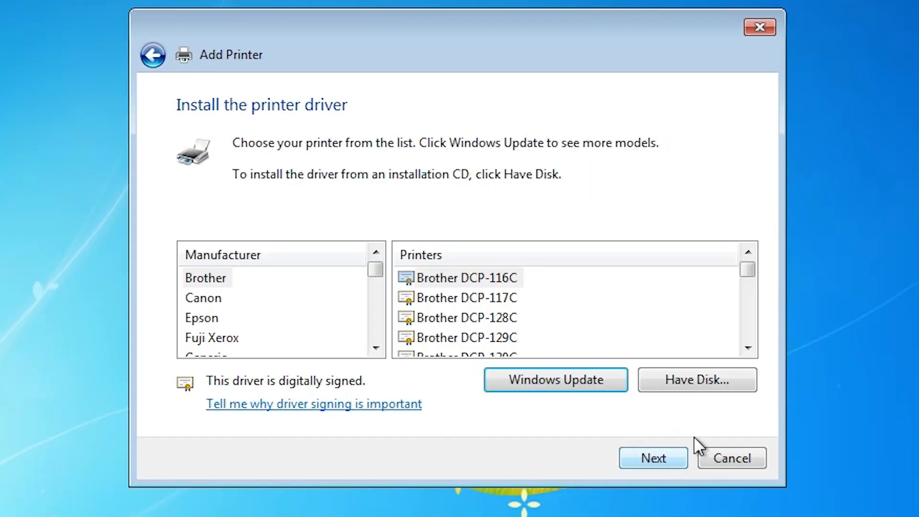
Step: Load the printer driver from disk using HPLJP1005.INF in the desktop folder ljP1000_P1500-HB-pnp-win32-en
click(734, 384)
click(632, 352)
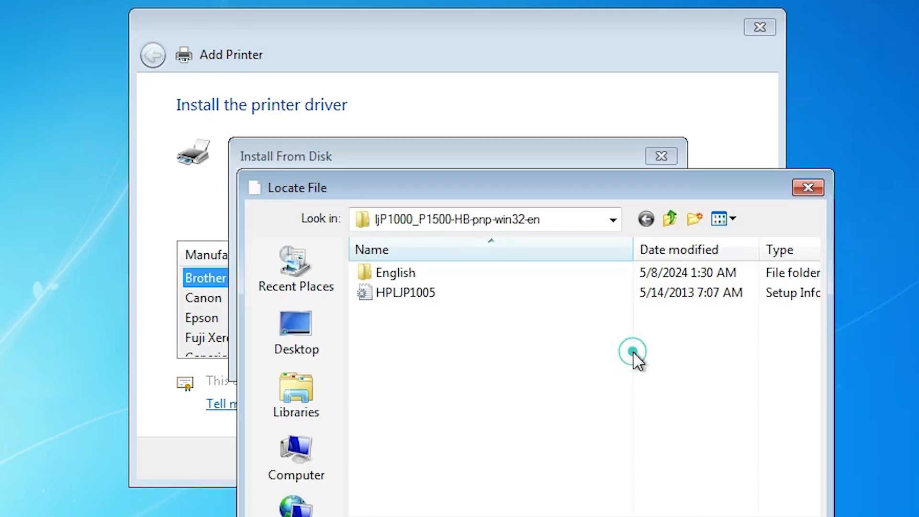
click(292, 202)
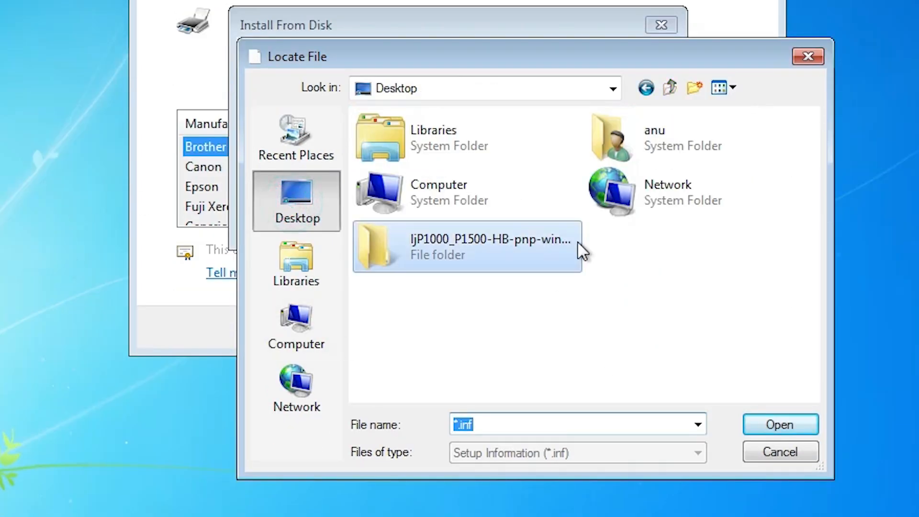
double_click(452, 245)
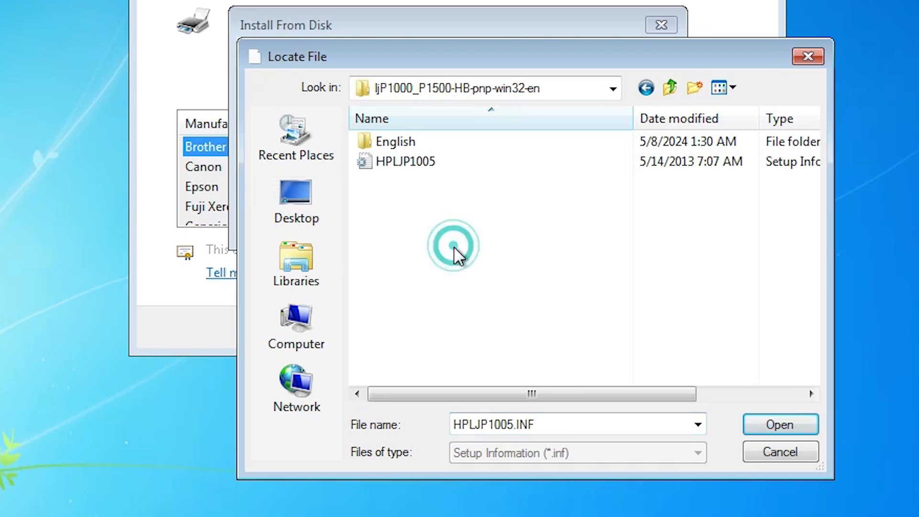
click(407, 161)
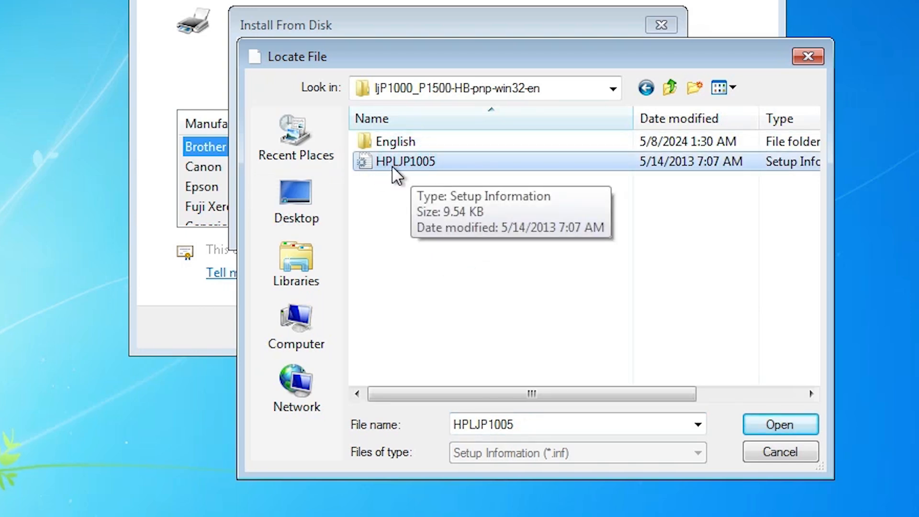
click(795, 429)
click(625, 198)
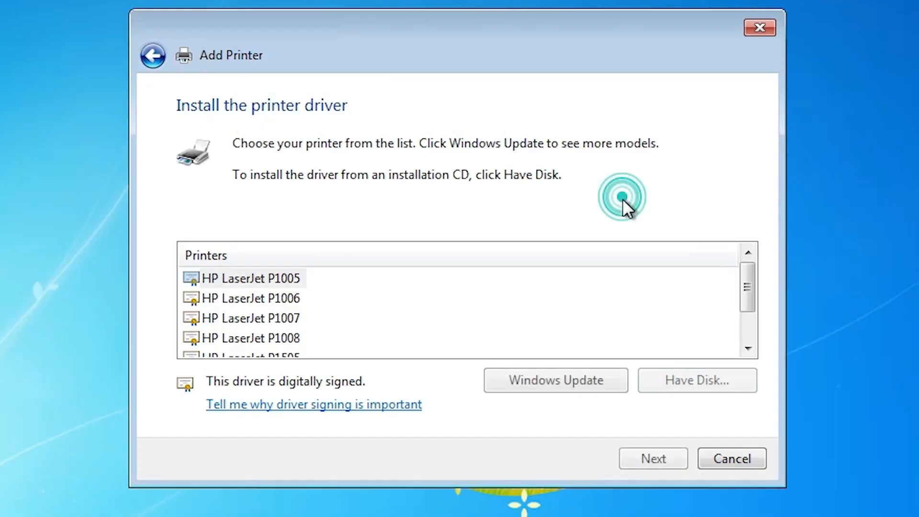
Step: Choose the HP LaserJet P1008 driver, accept the suggested printer name, and finish the installation without printing a test page
click(287, 338)
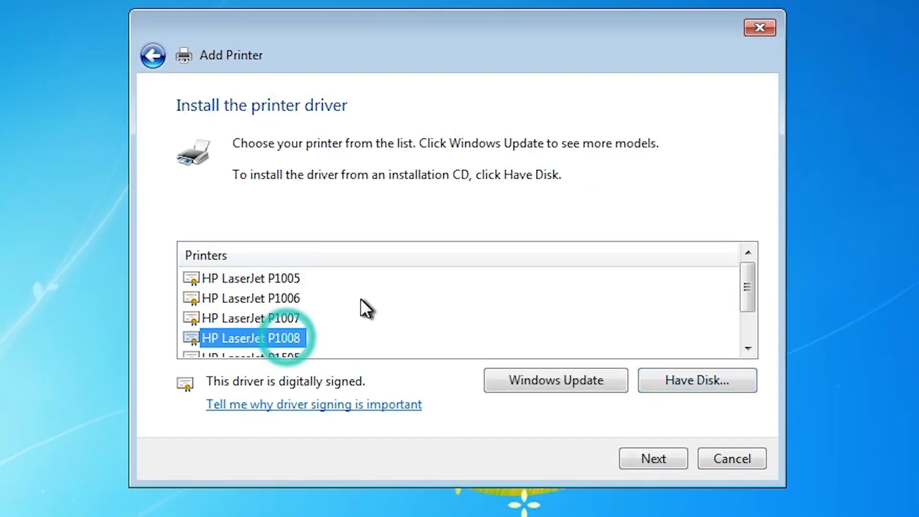
scroll(360, 298, down, 1)
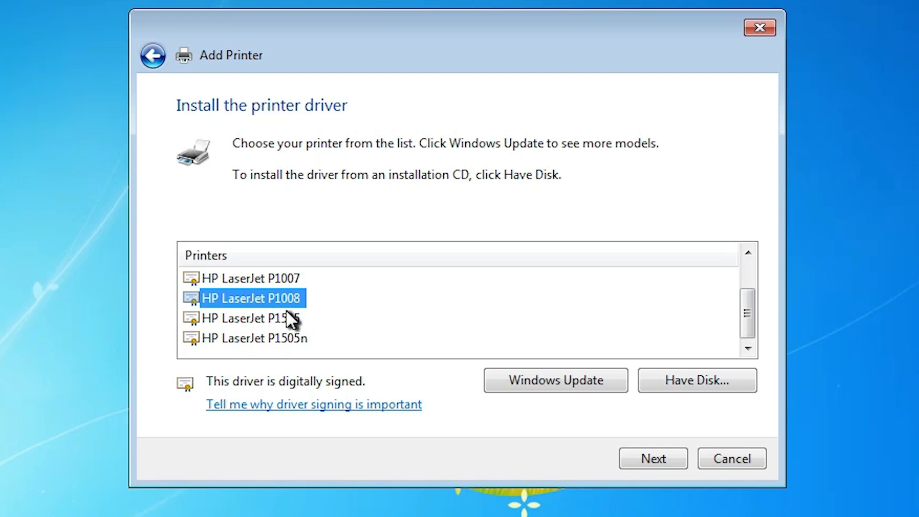
click(657, 459)
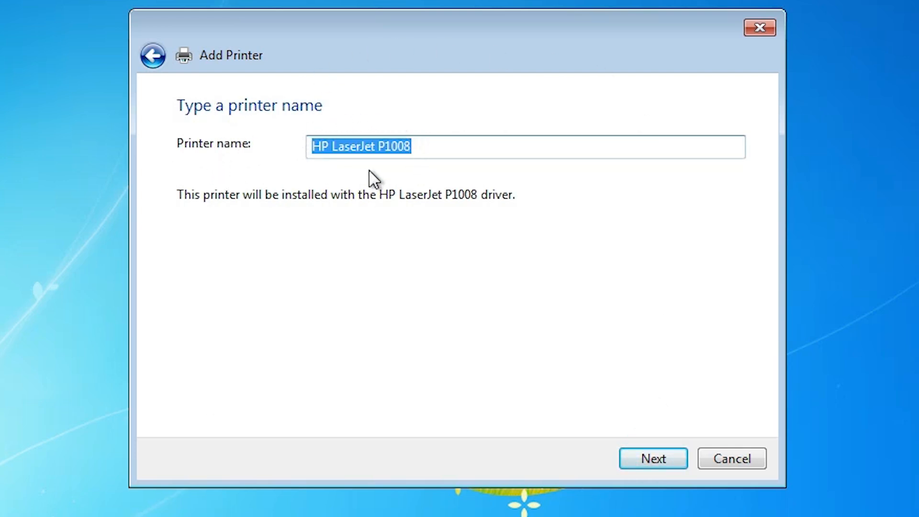
click(659, 458)
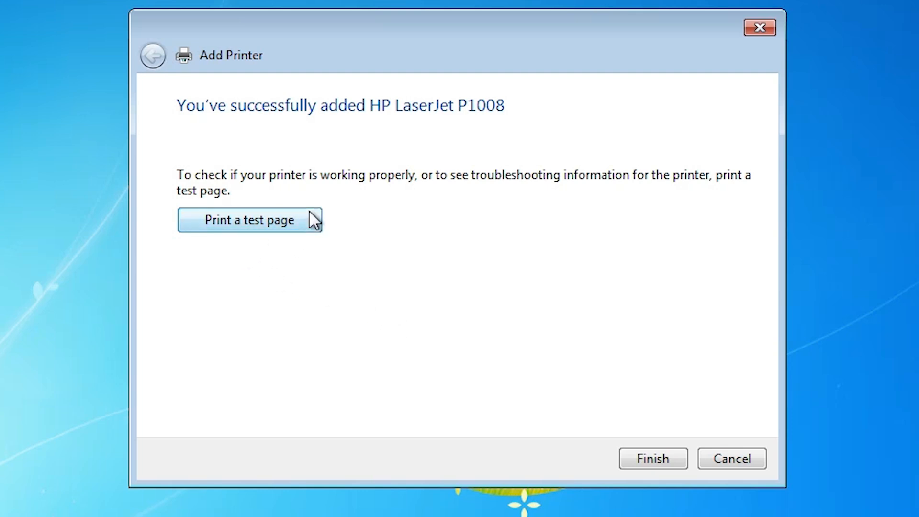
click(652, 463)
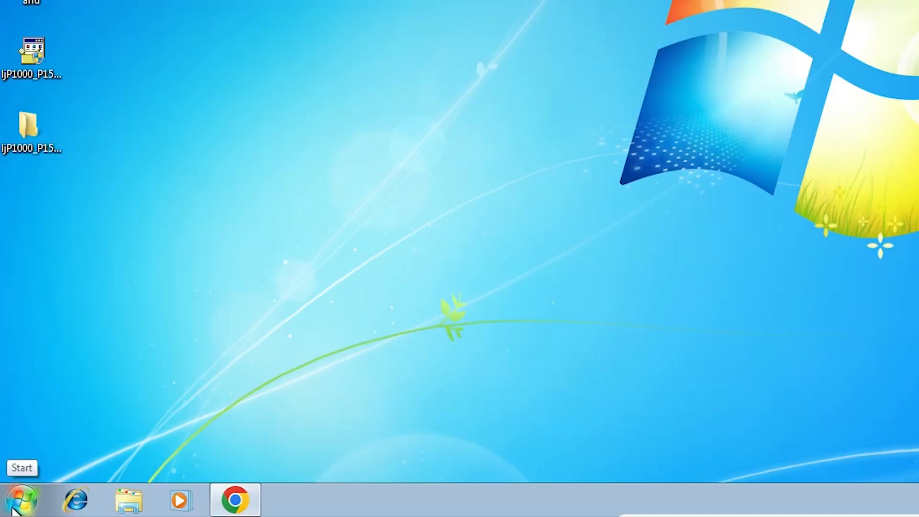
Step: Open Devices and Printers from the Control Panel to check the installed printer
click(14, 510)
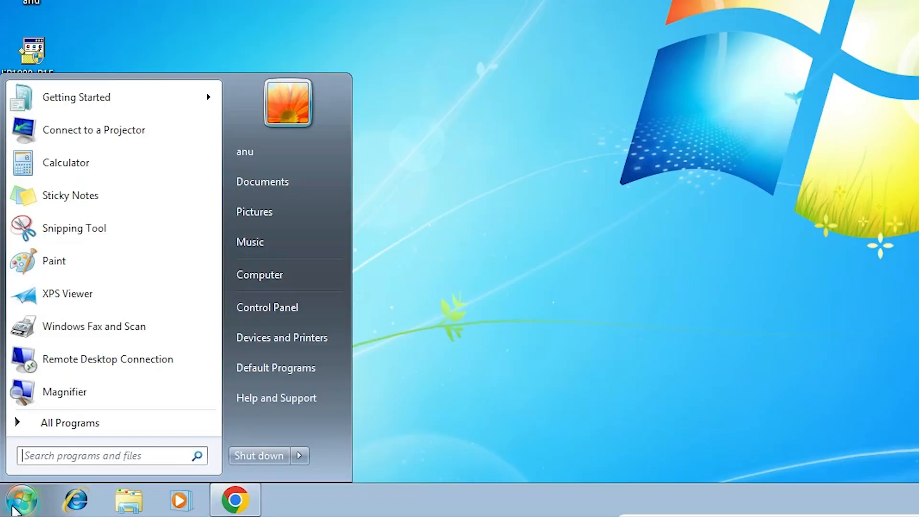
click(281, 319)
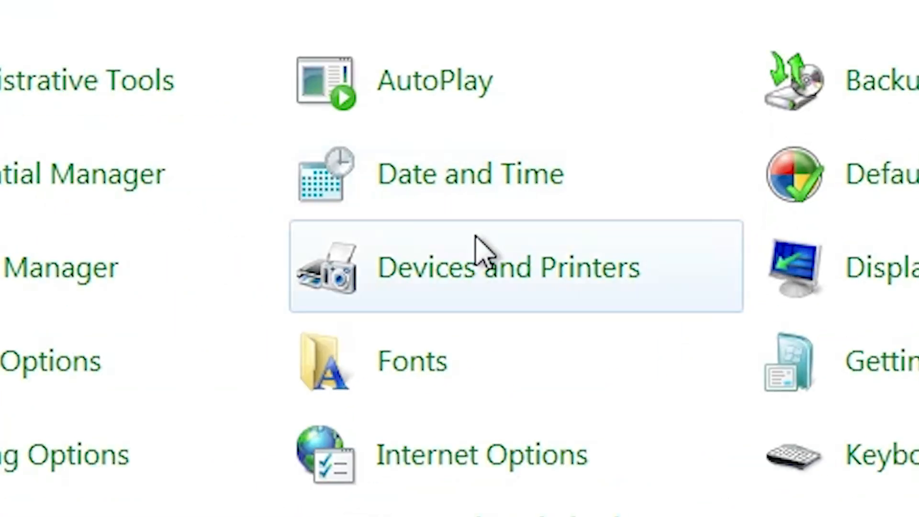
click(527, 279)
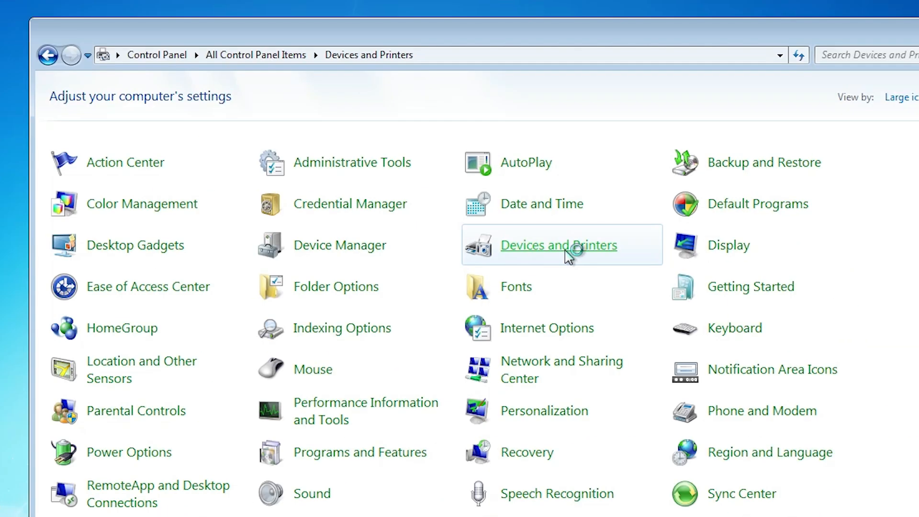